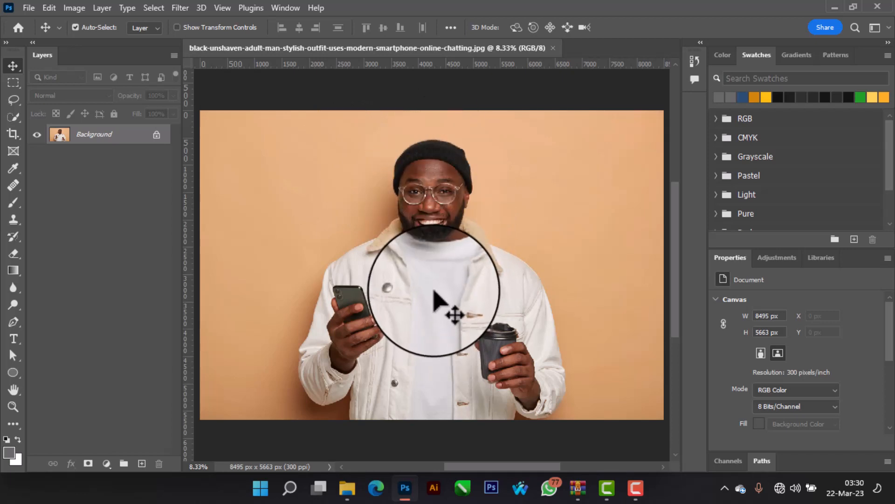
Step: Select the man in the photo with the automatic Select Subject command
left_click(158, 10)
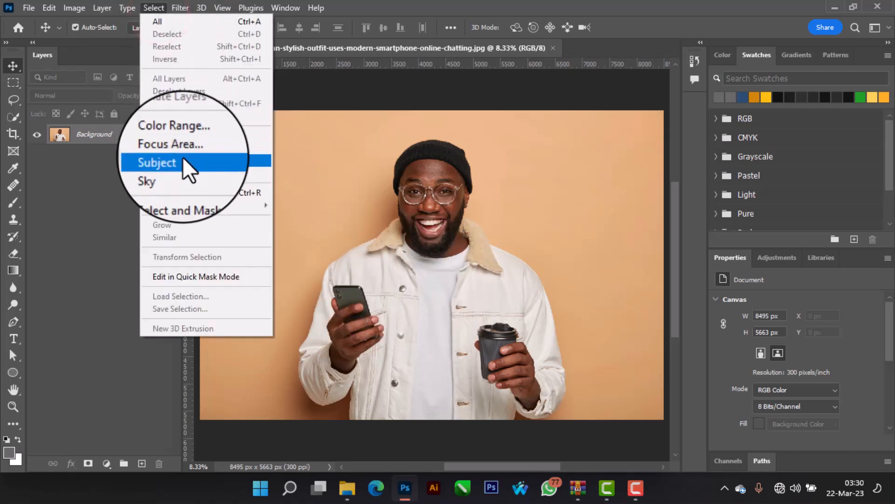
left_click(183, 157)
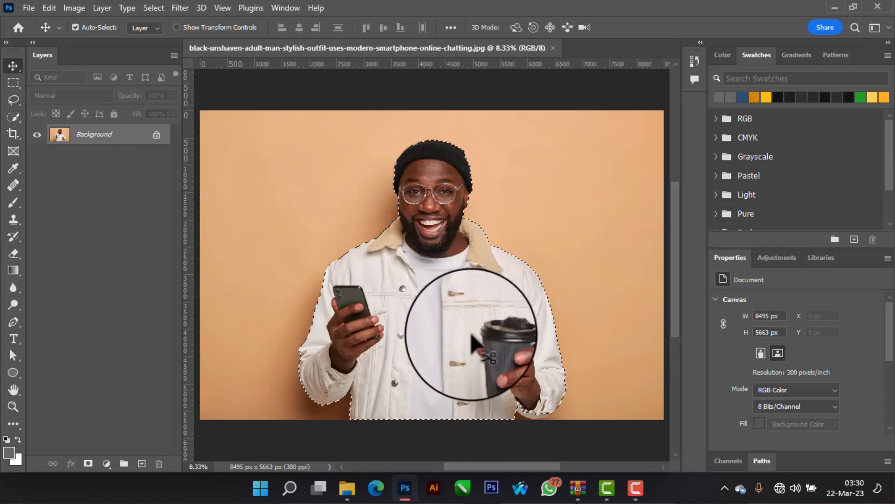
Step: Add the missed jacket cuff below the hand holding the cup to the selection with the Quick Selection tool
scroll(537, 389, "up", 4)
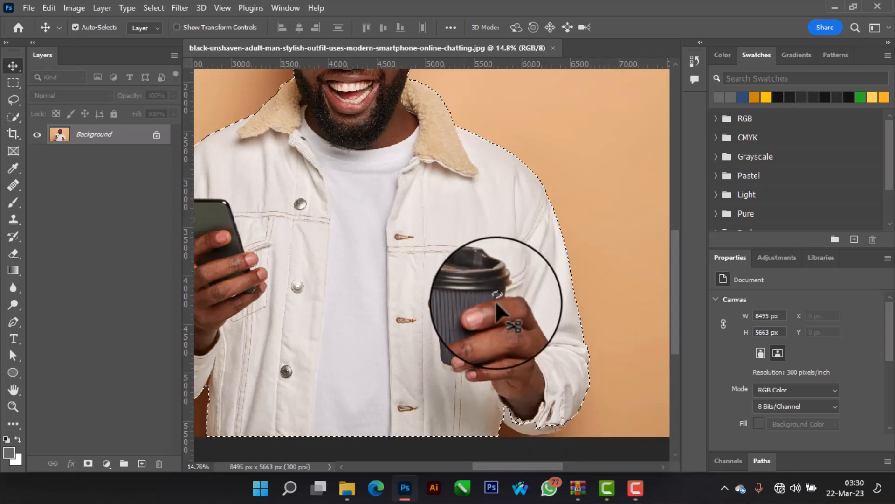
right_click(8, 115)
left_click(8, 112)
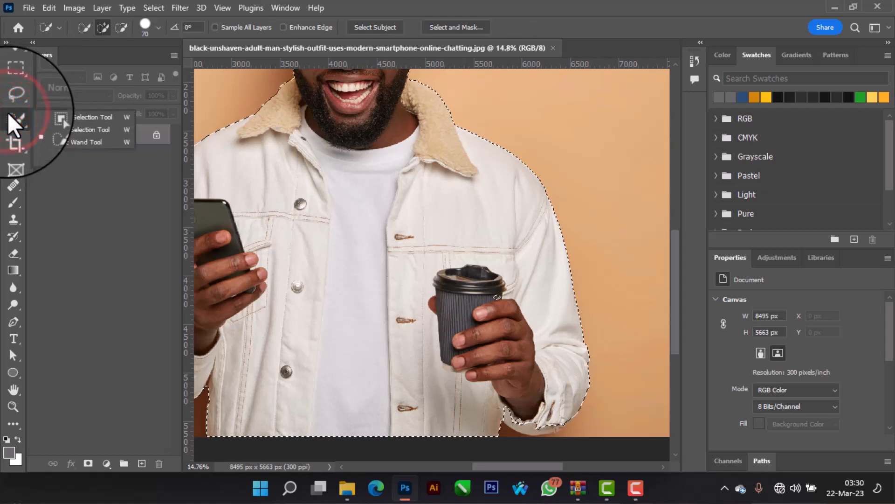
left_click(64, 128)
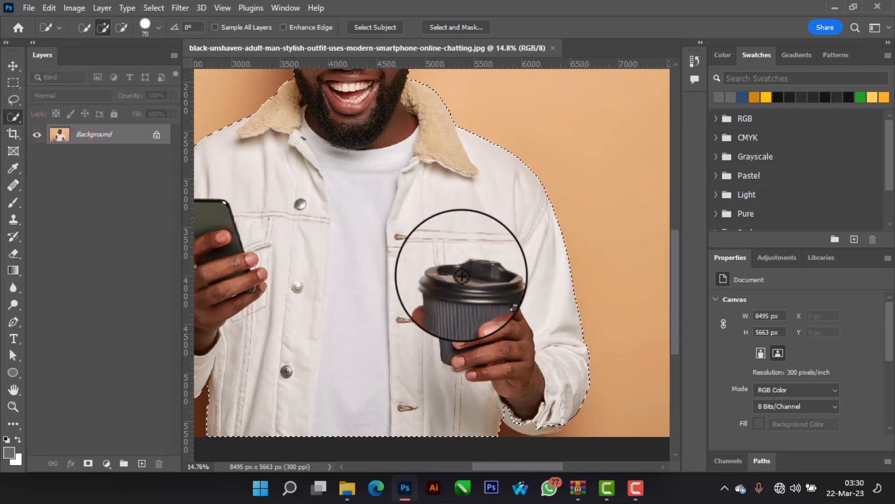
scroll(495, 305, "down", 2)
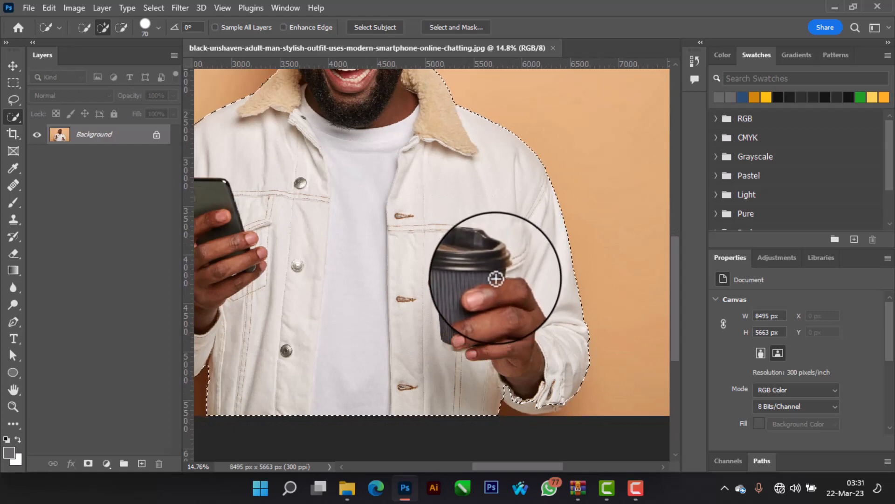
left_click(498, 277)
scroll(497, 289, "down", 5)
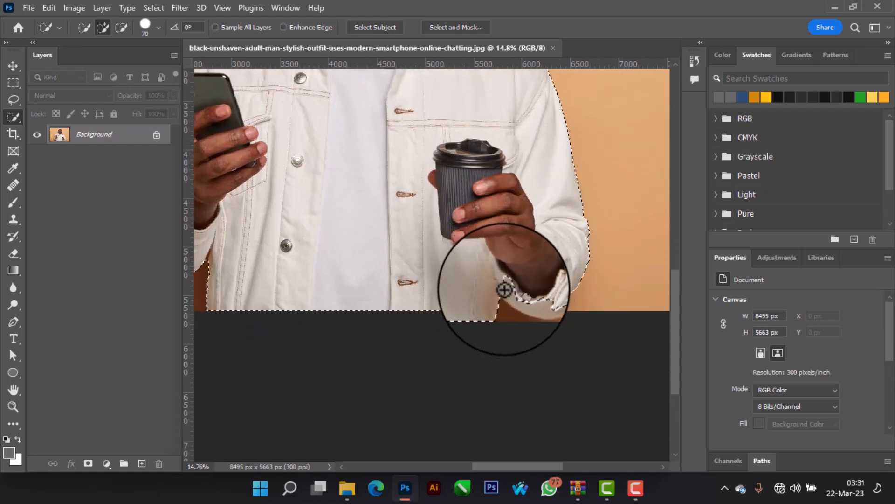
left_click(506, 286)
left_click(509, 292)
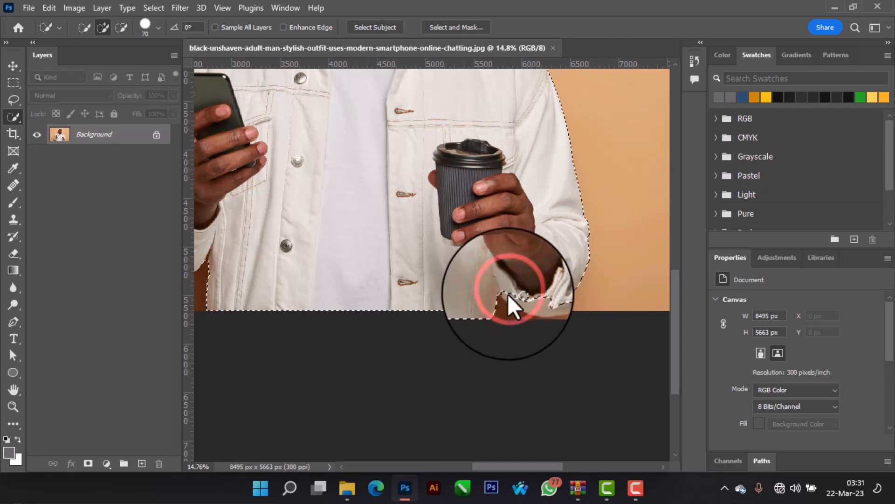
left_click(508, 294)
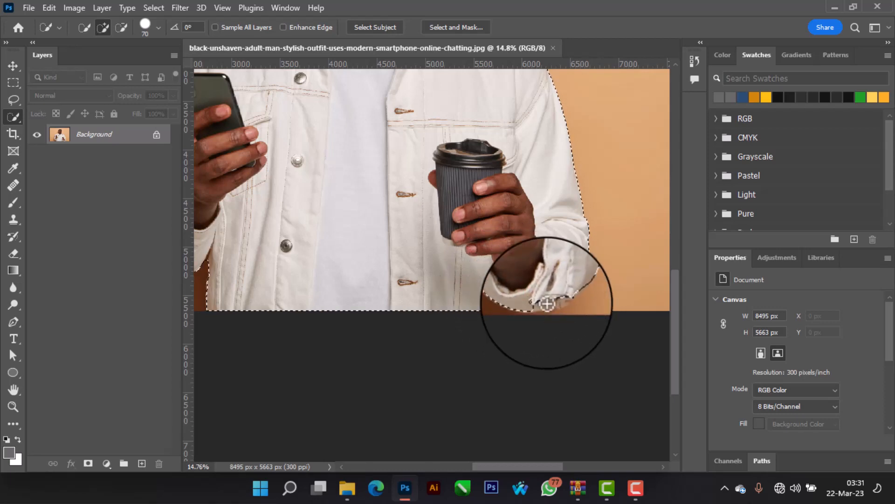
left_click(537, 300)
left_click(556, 300)
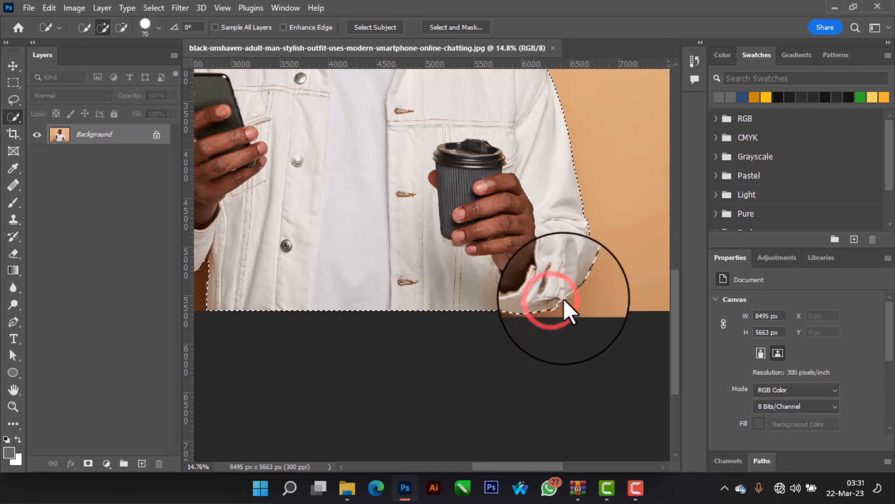
Step: Open the selection in Select and Mask and output the cut-out man to a New Layer
scroll(555, 290, "down", 5)
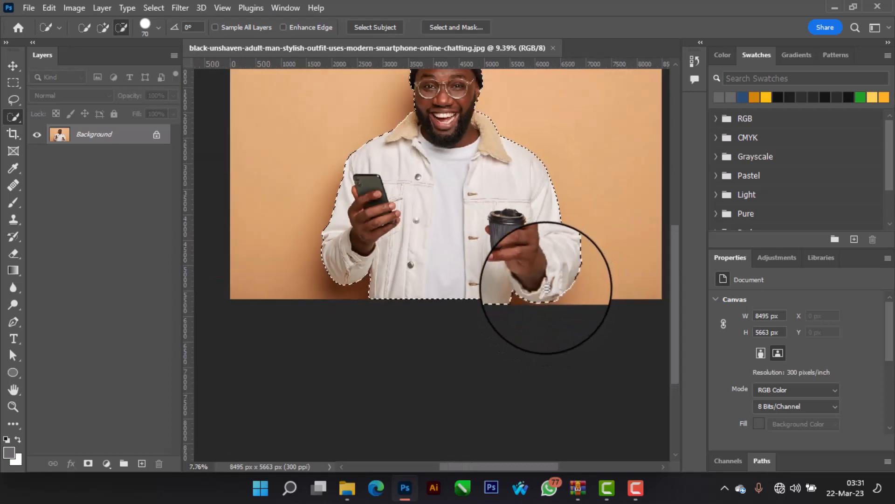
scroll(541, 247, "up", 2)
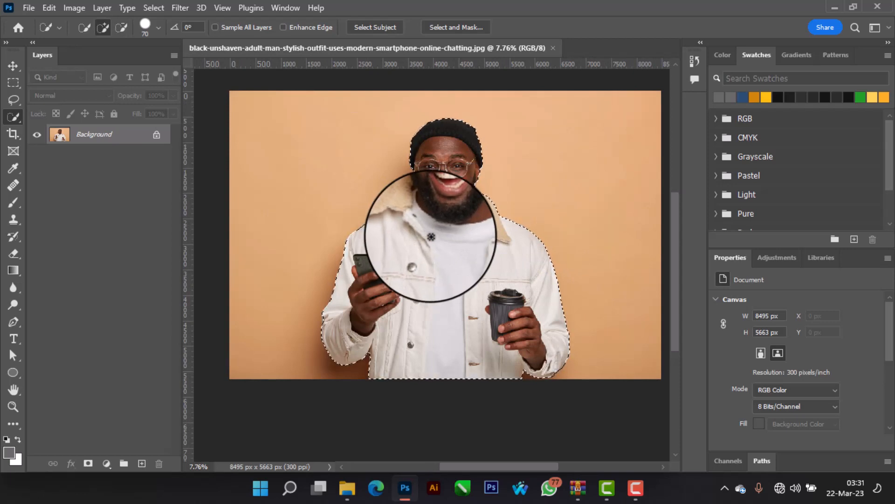
right_click(420, 248)
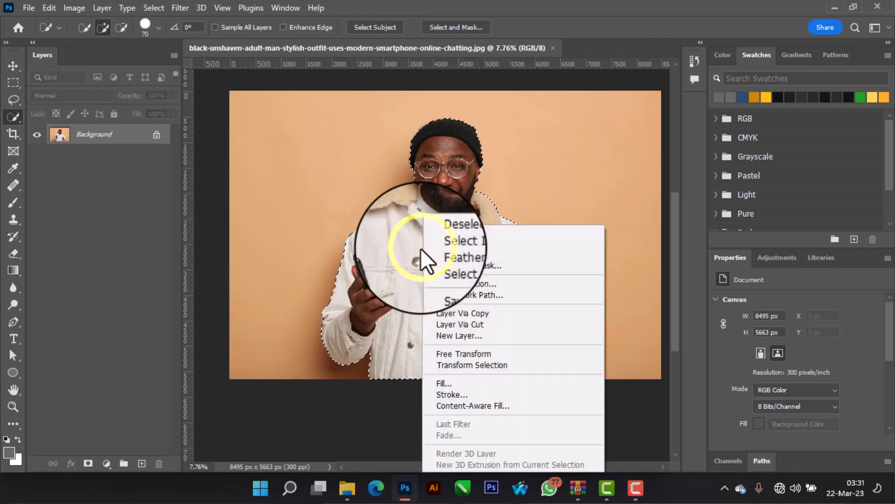
left_click(487, 264)
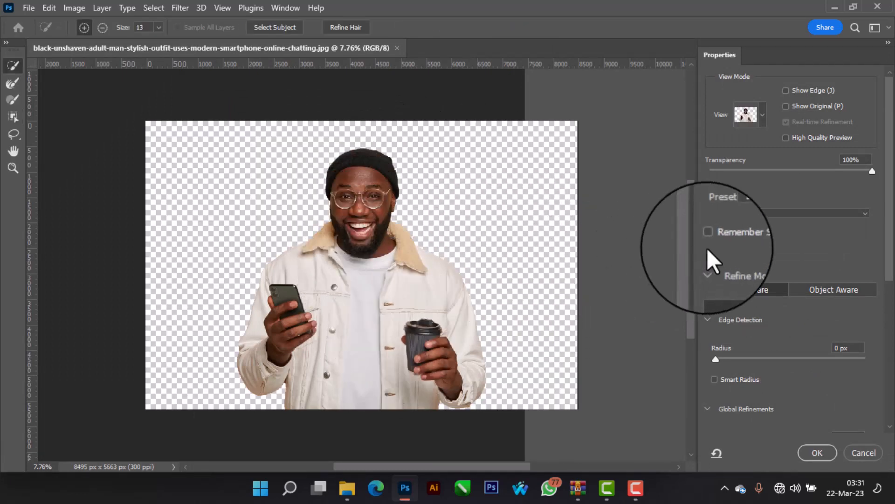
scroll(765, 256, "down", 8)
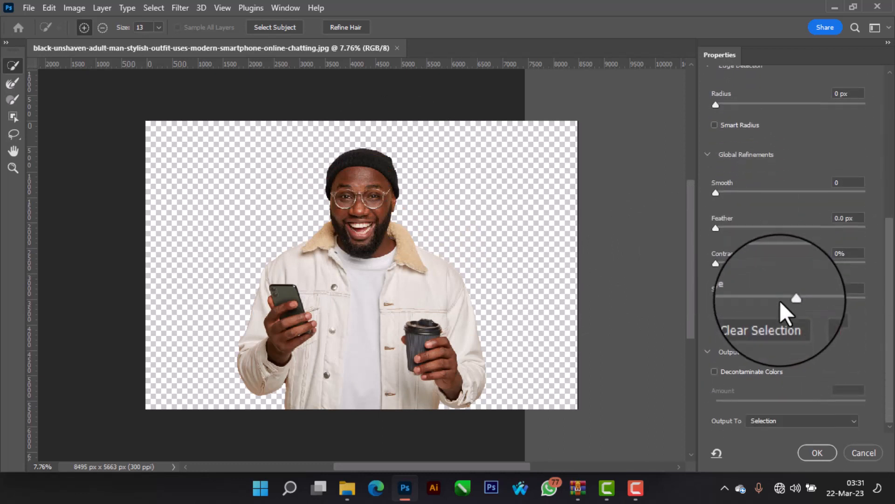
left_click(853, 420)
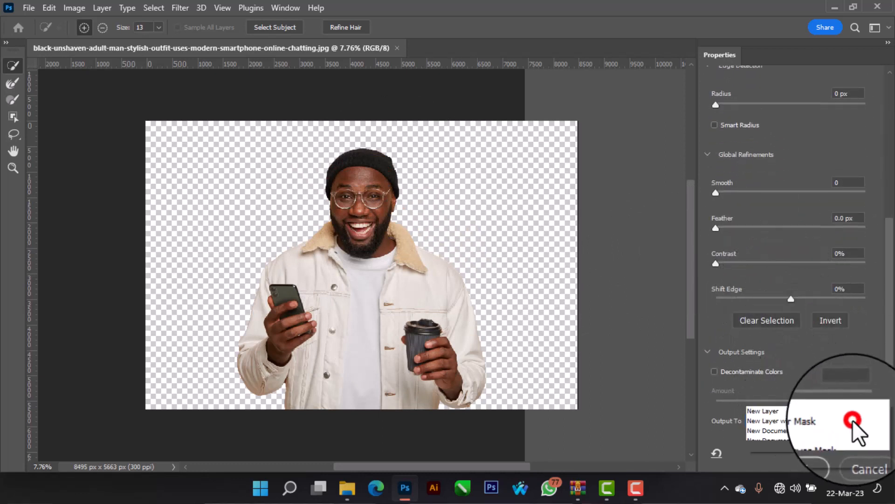
left_click(813, 429)
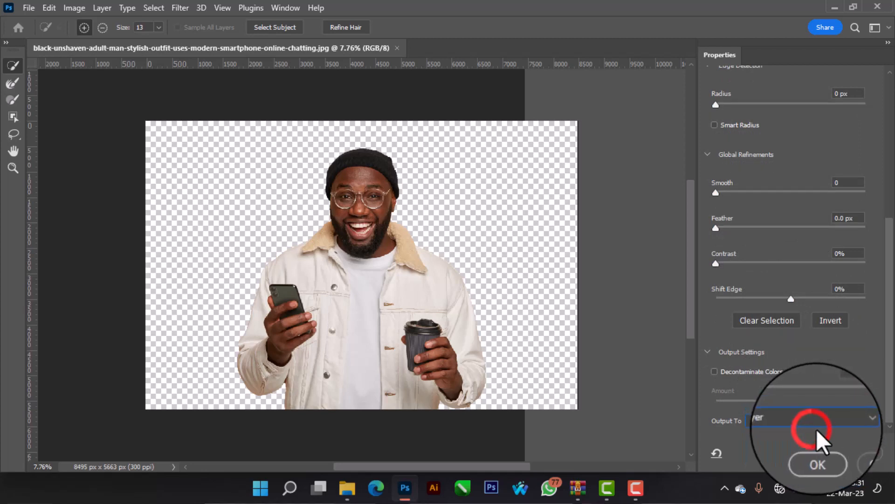
left_click(816, 452)
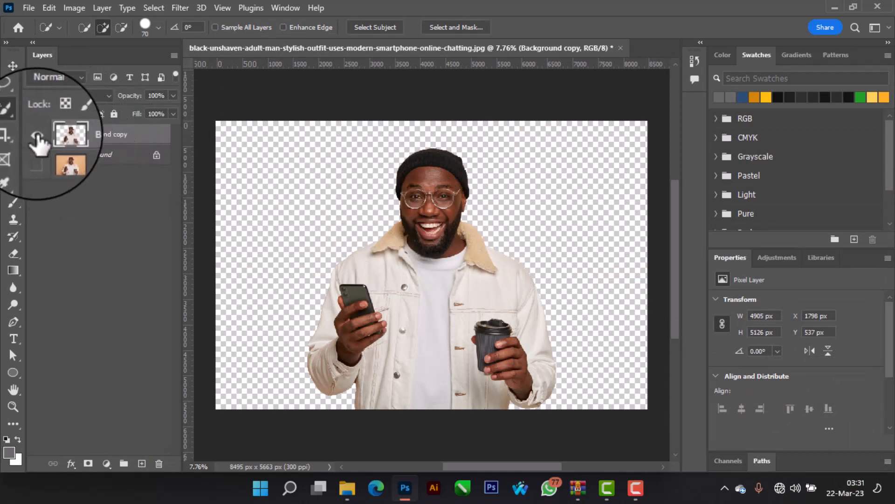
Step: Show and unlock the original photo layer beneath the cutout and make it the active layer
left_click(35, 155)
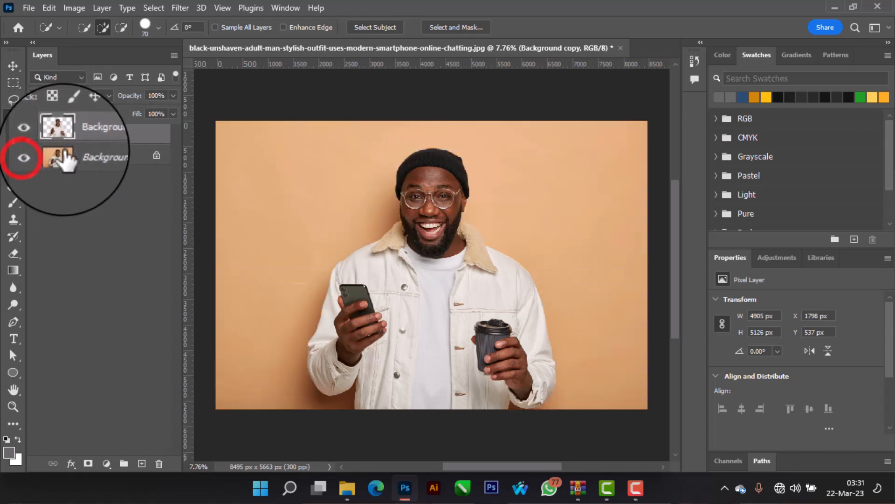
left_click(156, 155)
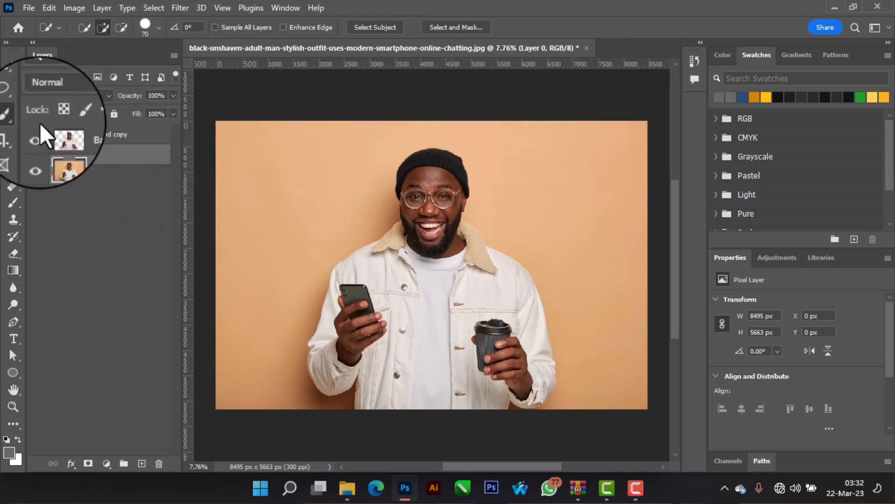
left_click(14, 66)
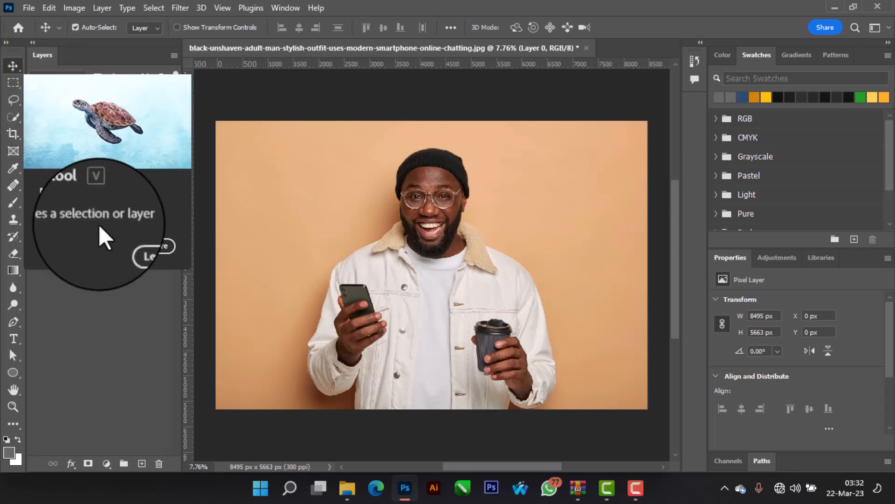
left_click(99, 280)
left_click(112, 155)
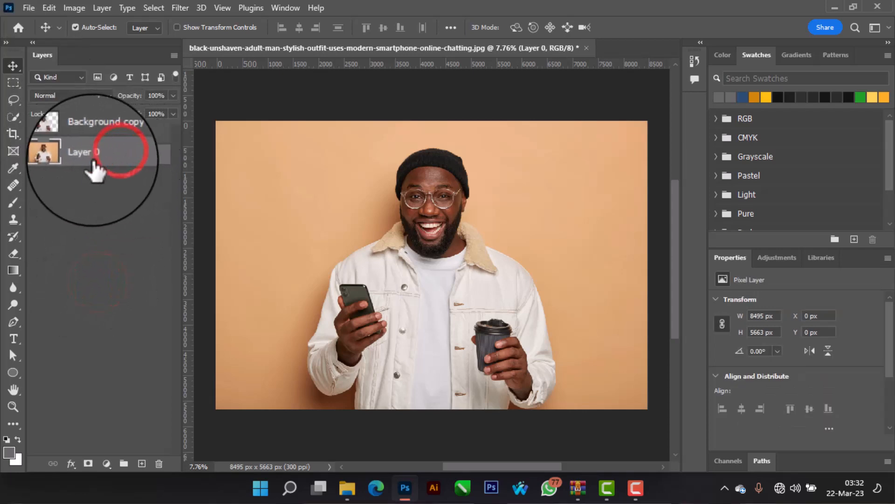
Step: Recolor the backdrop with a Hue/Saturation adjustment layer below the cutout, using Hue -94, Saturation +76 and Lightness +30
left_click(776, 257)
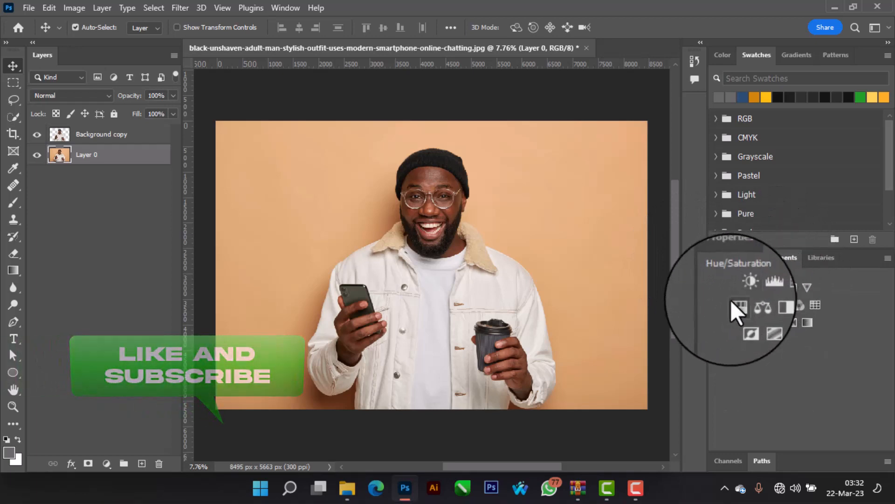
left_click(736, 303)
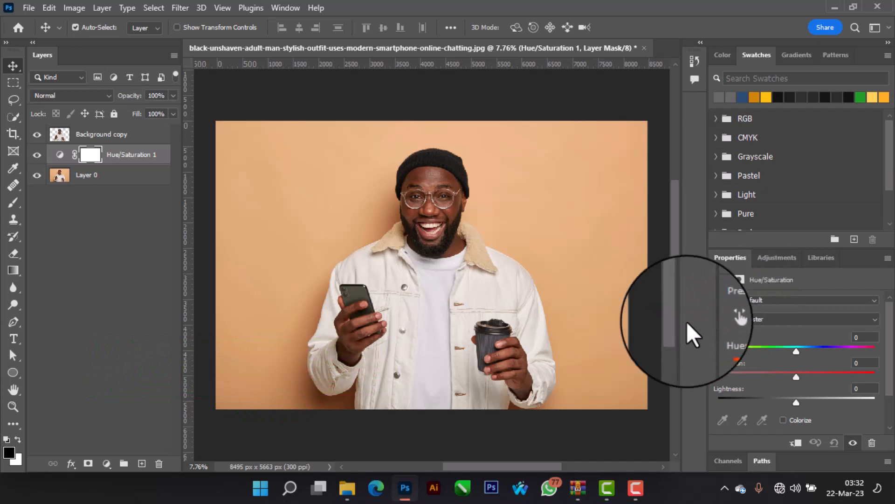
left_click_drag(797, 352, 751, 348)
left_click_drag(796, 374, 855, 374)
left_click_drag(795, 403, 819, 401)
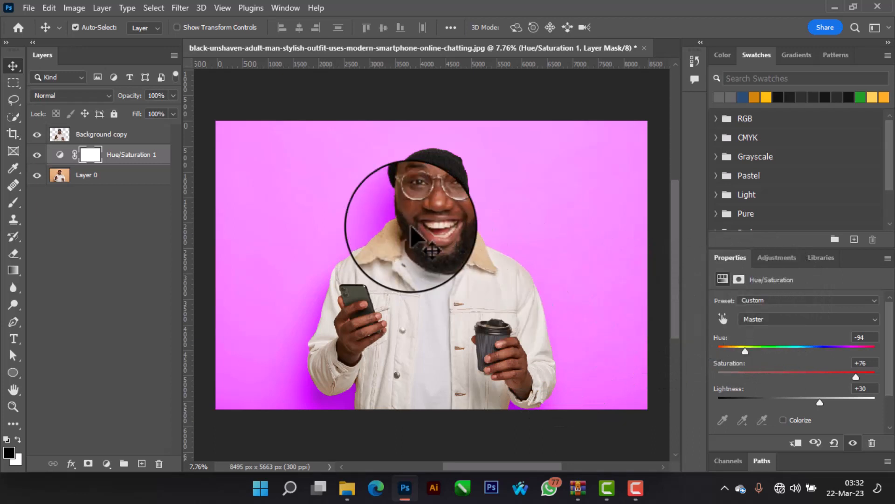
Step: Hide and delete the Hue/Saturation adjustment layer
left_click(36, 155)
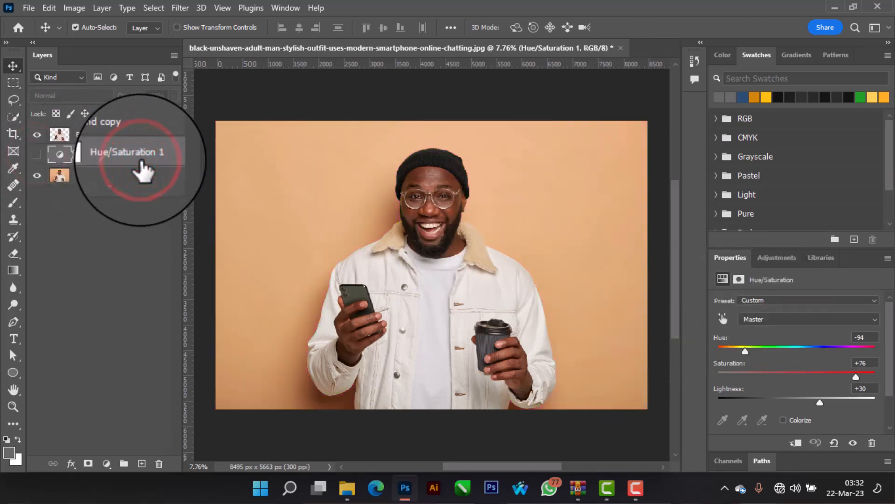
key("Delete")
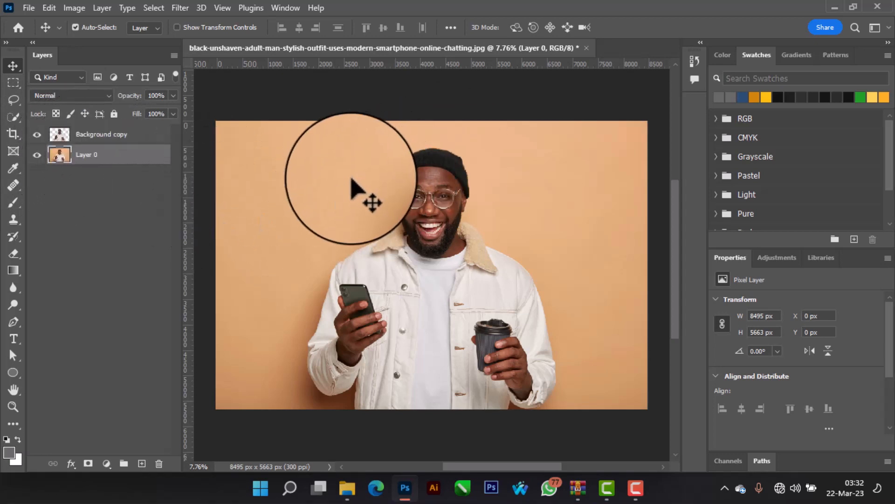
Step: Add a red Solid Color fill layer with hue 6° and saturation 82% between the cutout and the original photo
left_click(107, 464)
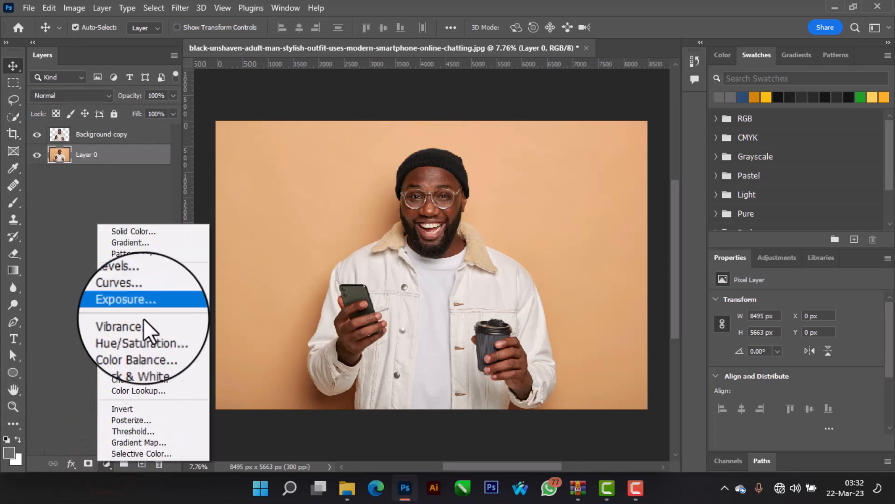
left_click(170, 235)
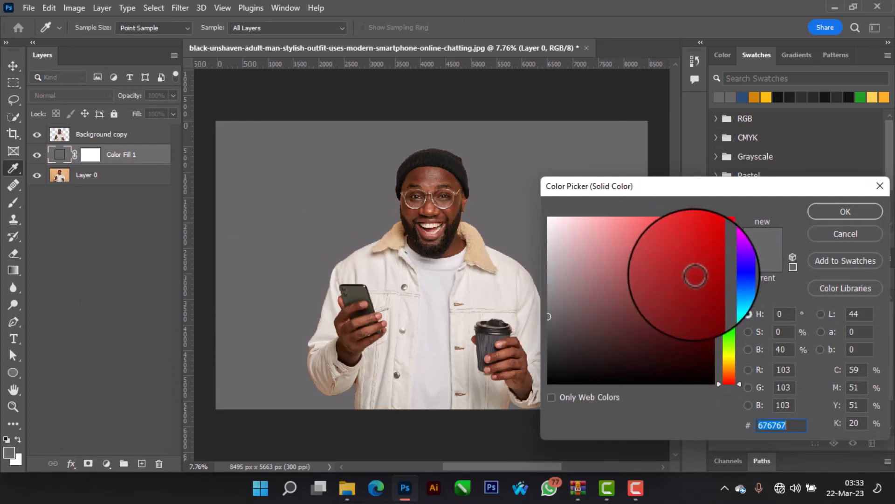
mouse_move(726, 281)
left_mouse_down()
mouse_move(729, 268)
mouse_move(729, 277)
left_mouse_up()
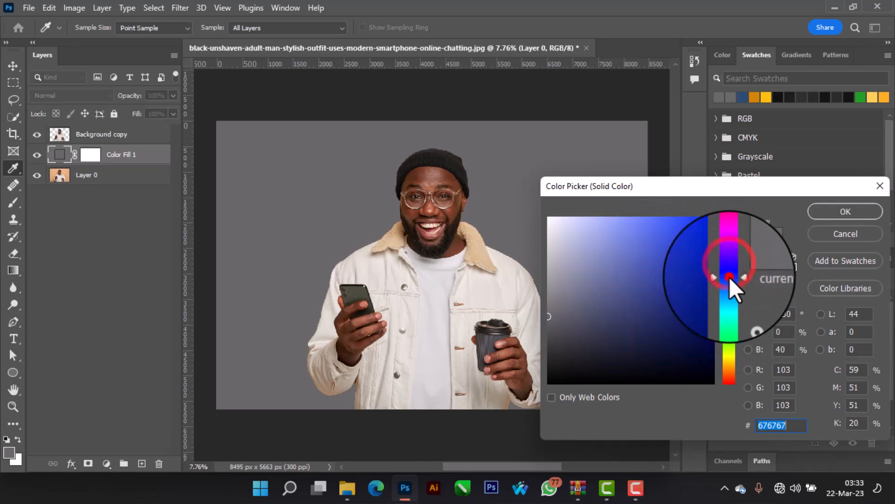
left_click(685, 252)
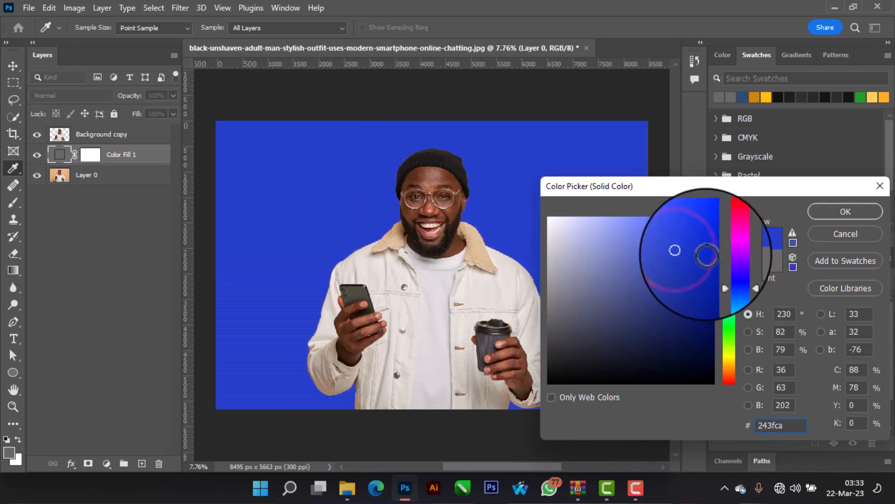
left_click(729, 382)
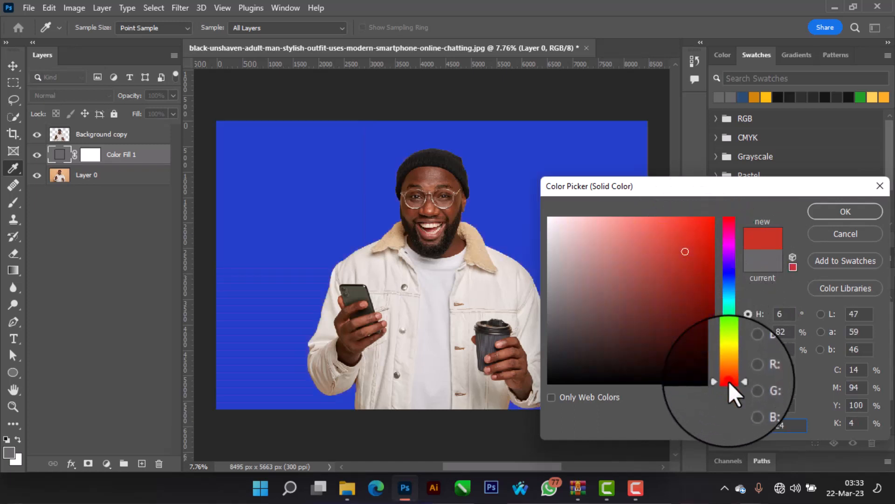
left_click(833, 212)
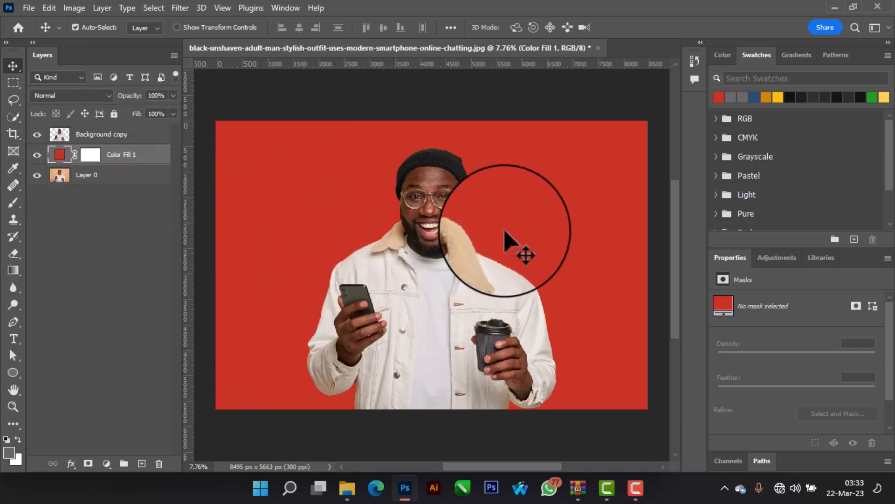
Step: Toggle the color fill layer off and on to compare the red background with the original
left_click(37, 155)
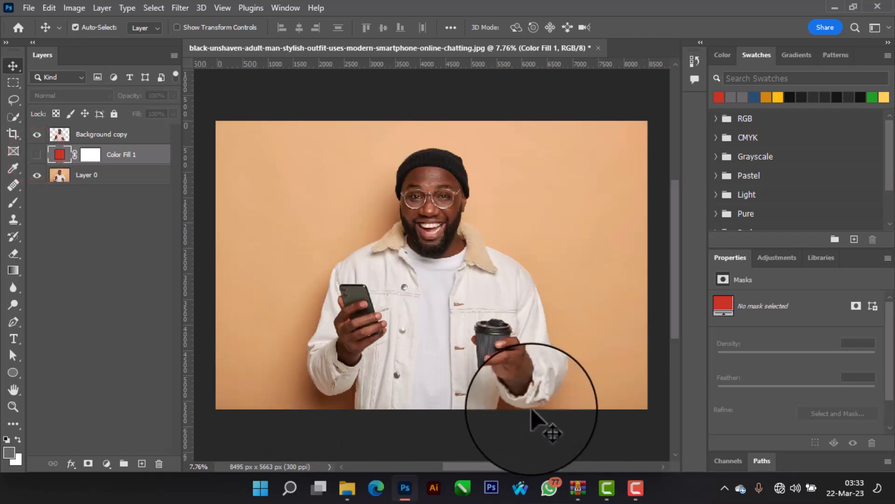
left_click(35, 154)
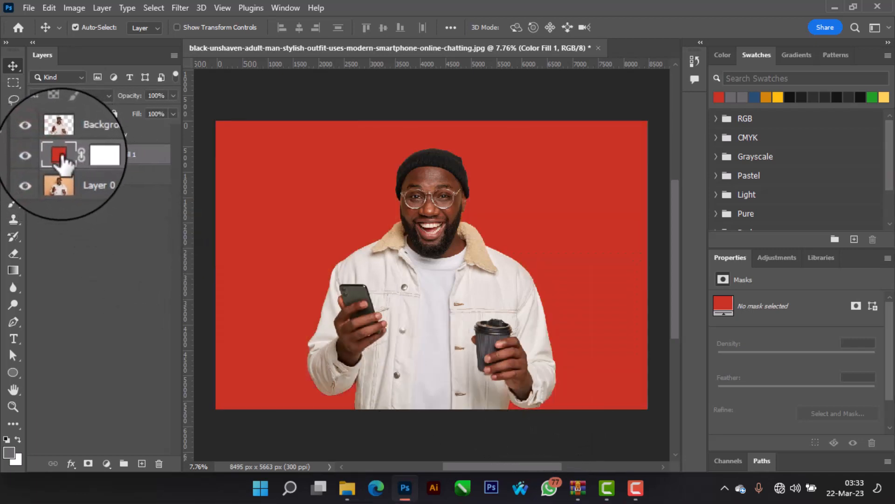
Step: Set the color fill layer's blend mode to Multiply and change its color to green #62ca24
left_click(65, 96)
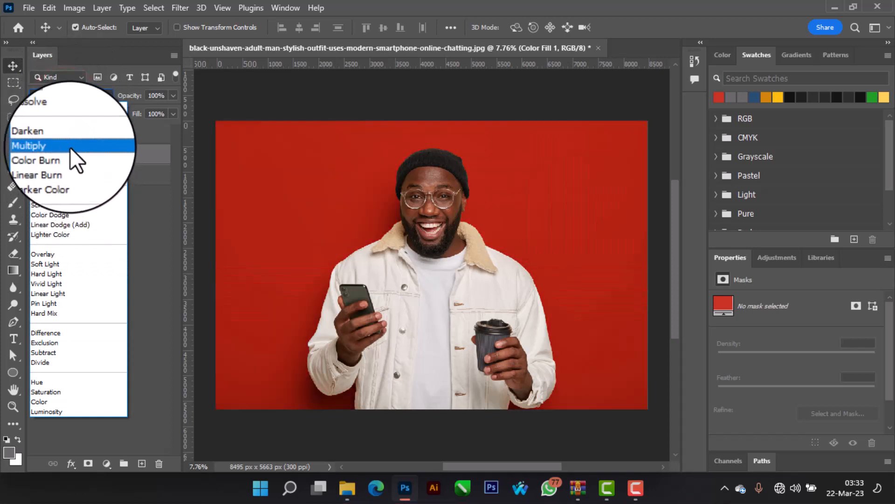
left_click(70, 147)
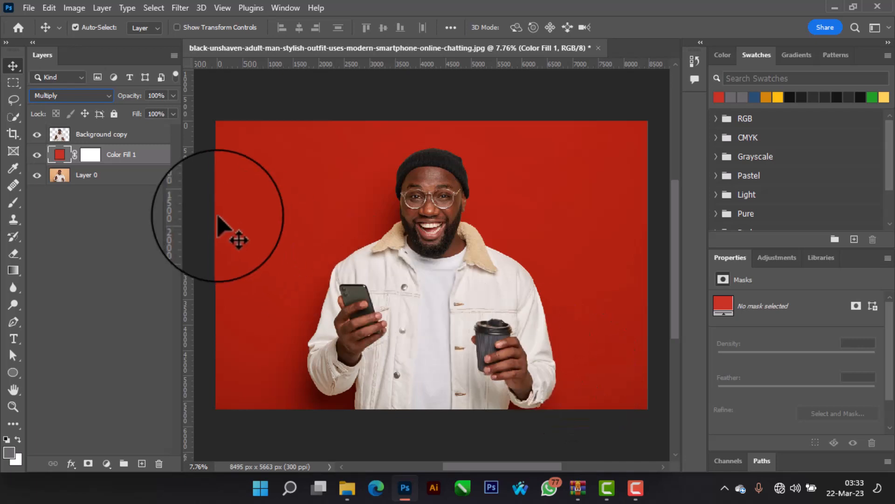
double_click(61, 154)
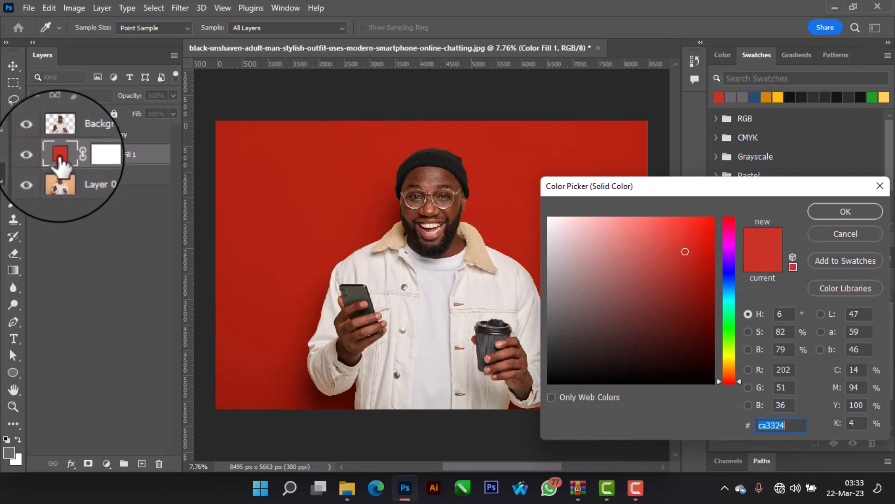
left_click_drag(723, 272, 745, 339)
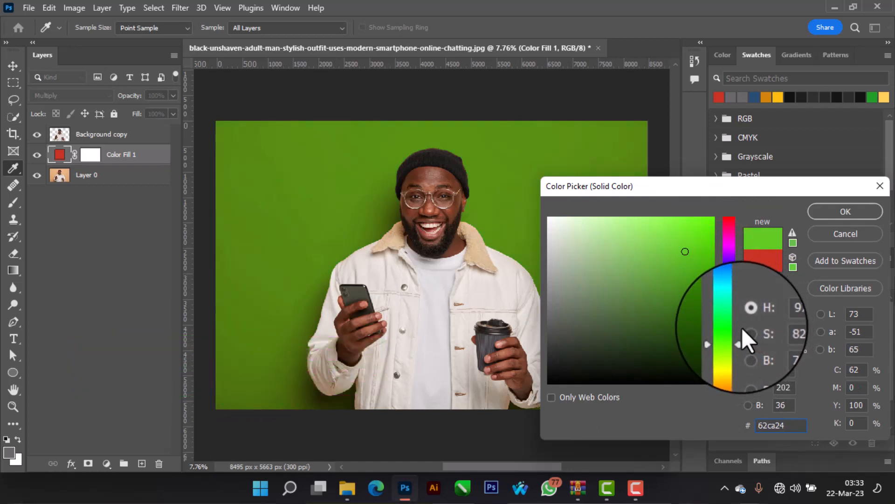
left_click(853, 217)
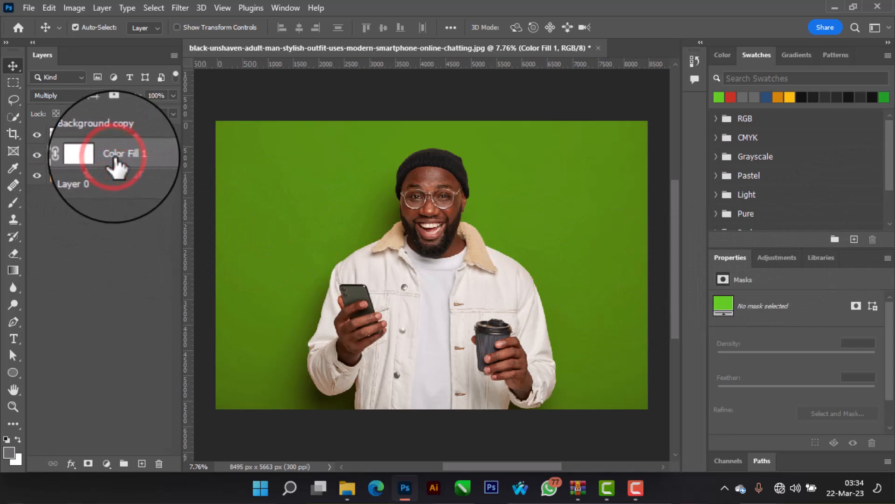
Step: Delete the color fill layer and draw a rectangle about 8863 × 6076 px covering the whole canvas, between the cutout and the original photo
key("Delete")
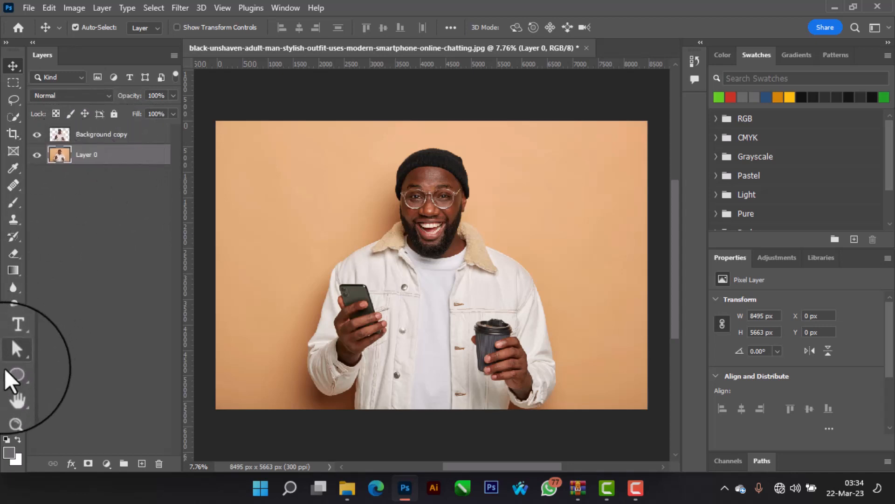
left_click_drag(9, 378, 57, 374)
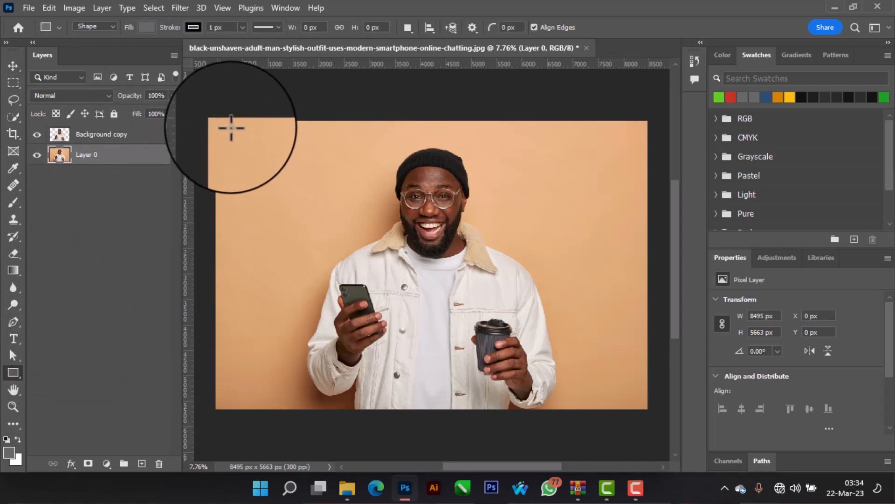
left_click_drag(212, 116, 654, 424)
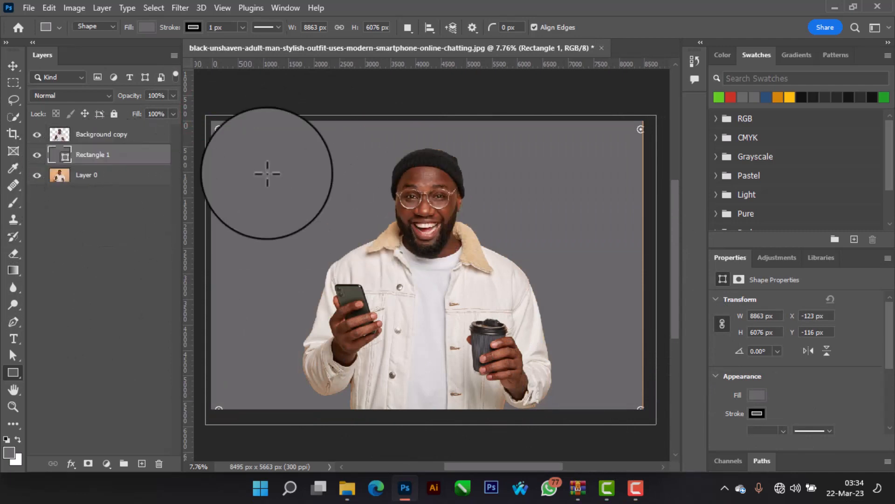
left_click(10, 66)
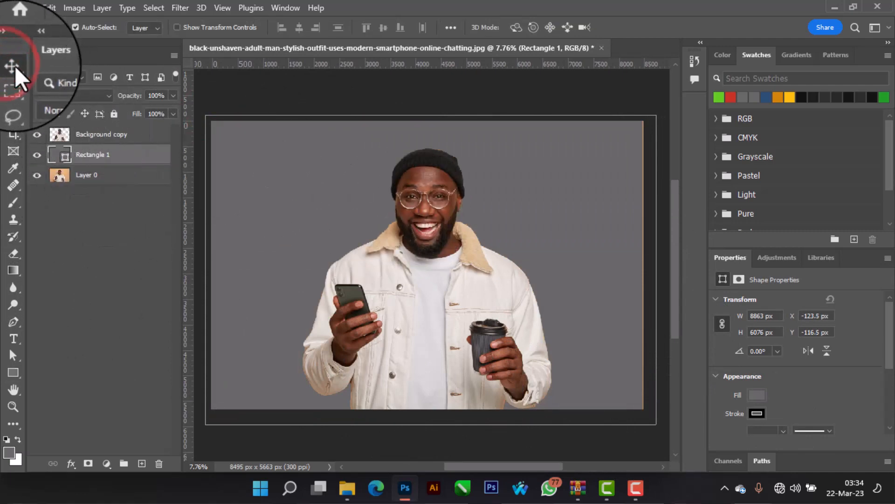
Step: Fill the rectangle with green #17d91c and set its blend mode to Multiply
scroll(774, 419, "down", 1)
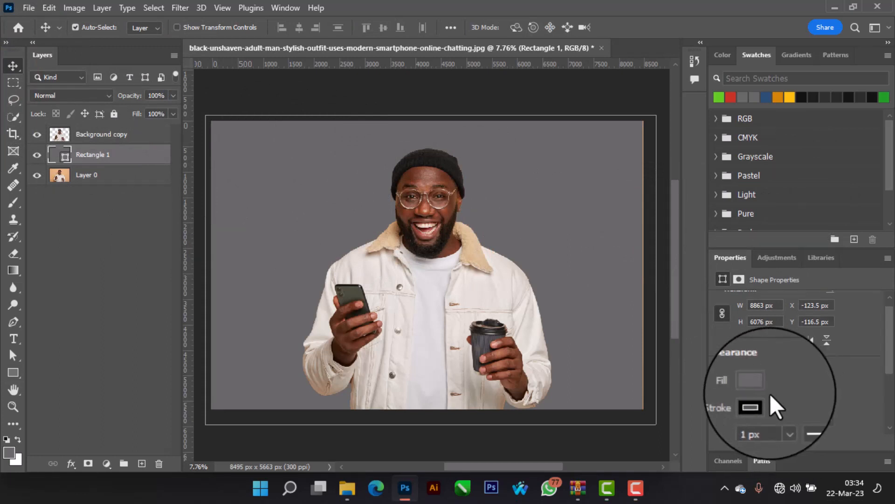
left_click(763, 382)
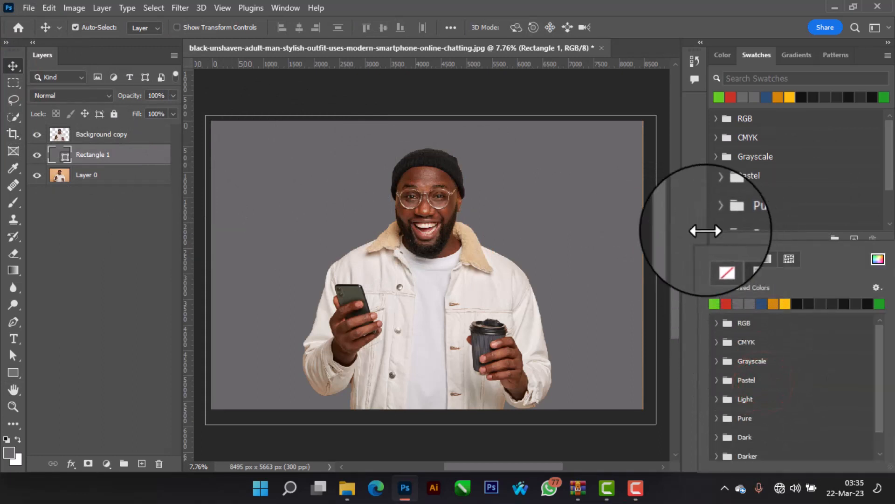
left_click(700, 228)
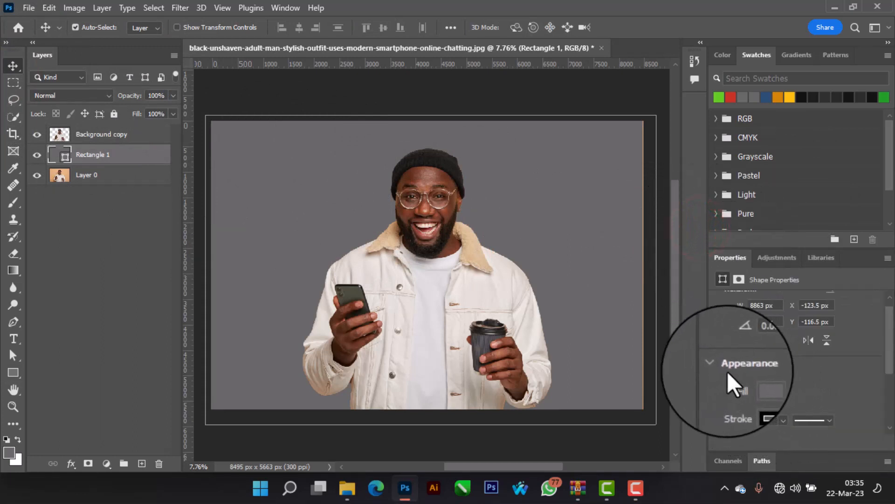
left_click(755, 382)
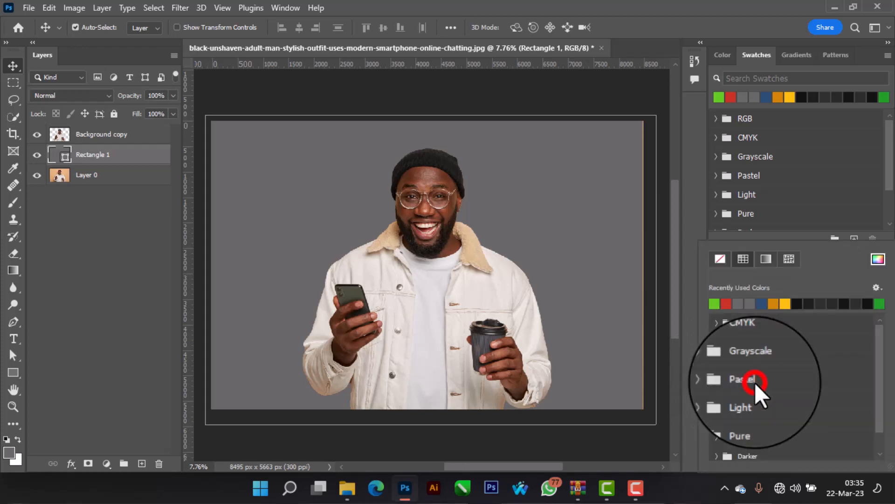
left_click(878, 258)
mouse_move(717, 335)
left_mouse_down()
mouse_move(680, 299)
mouse_move(707, 322)
mouse_move(709, 337)
left_mouse_up()
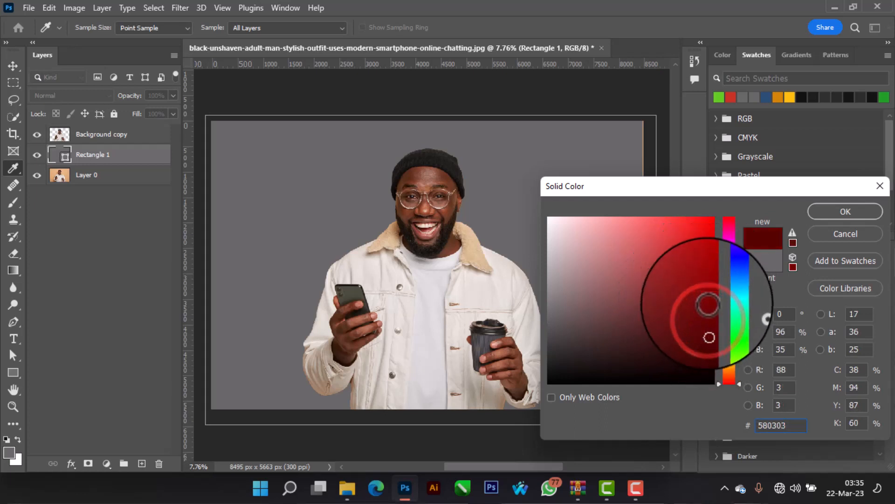
left_click(728, 327)
left_click_drag(714, 335, 695, 244)
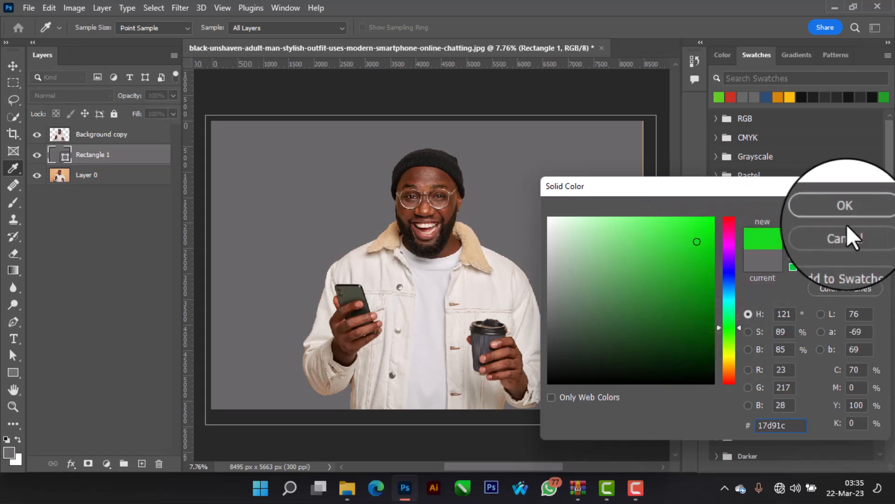
left_click(855, 214)
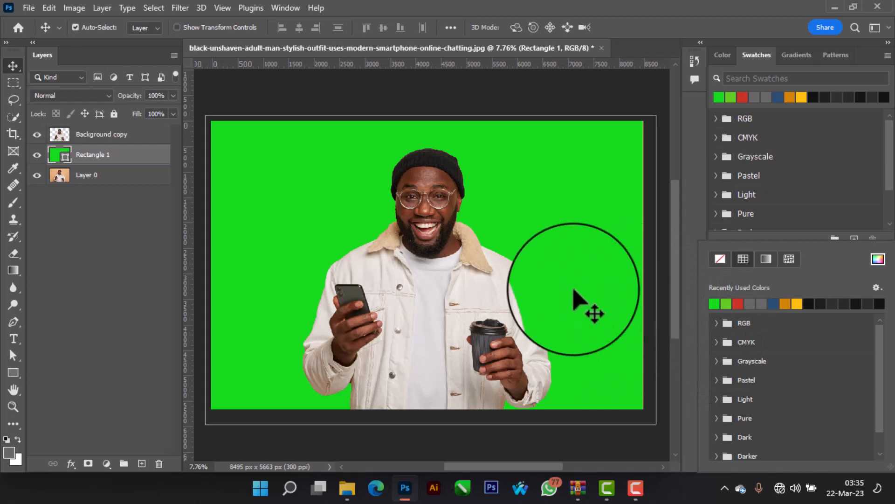
left_click(100, 95)
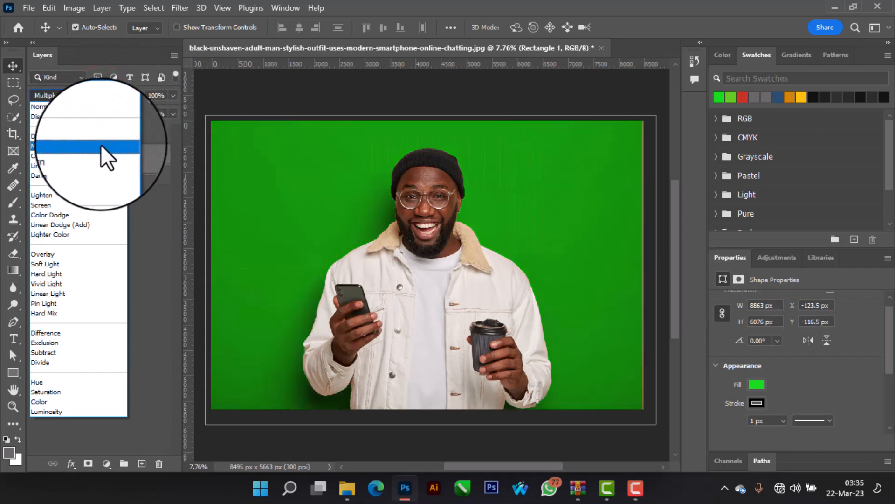
left_click(101, 144)
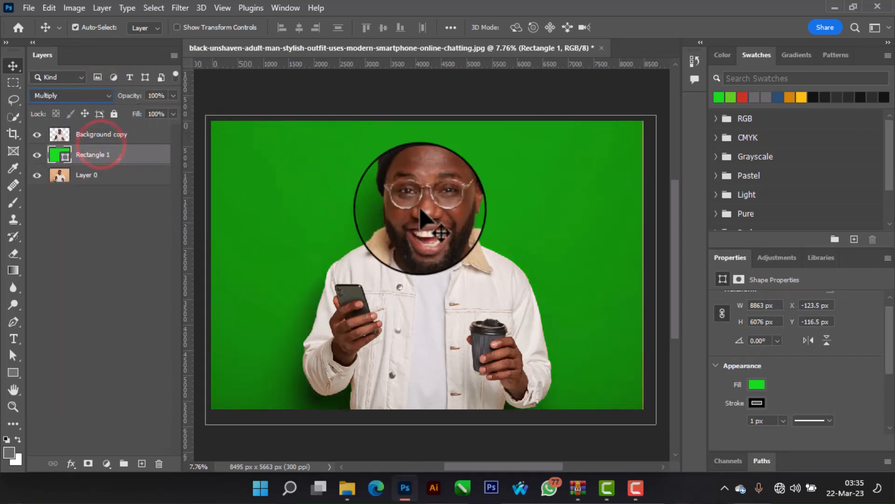